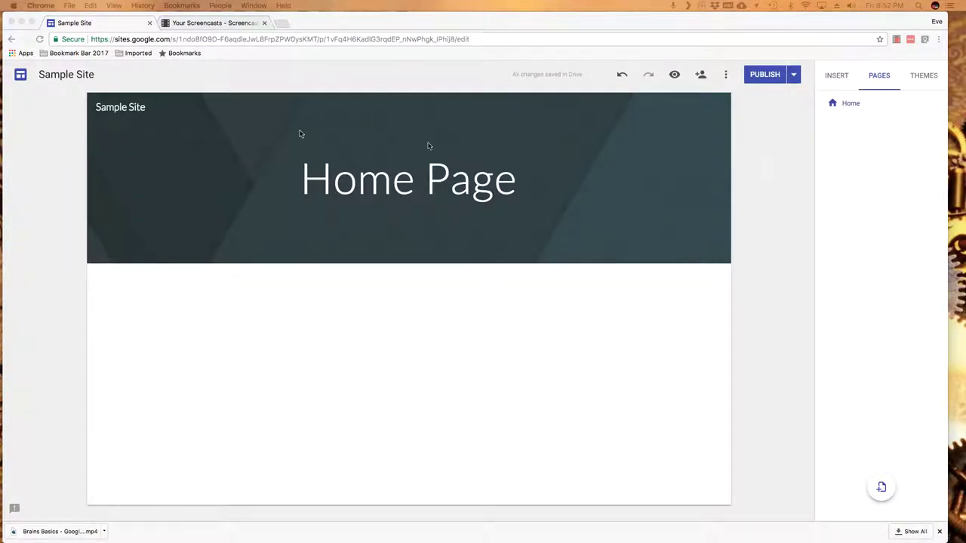
# Reopen Sample Site from the sites list and show its Pages panel
pyautogui.click(21, 76)
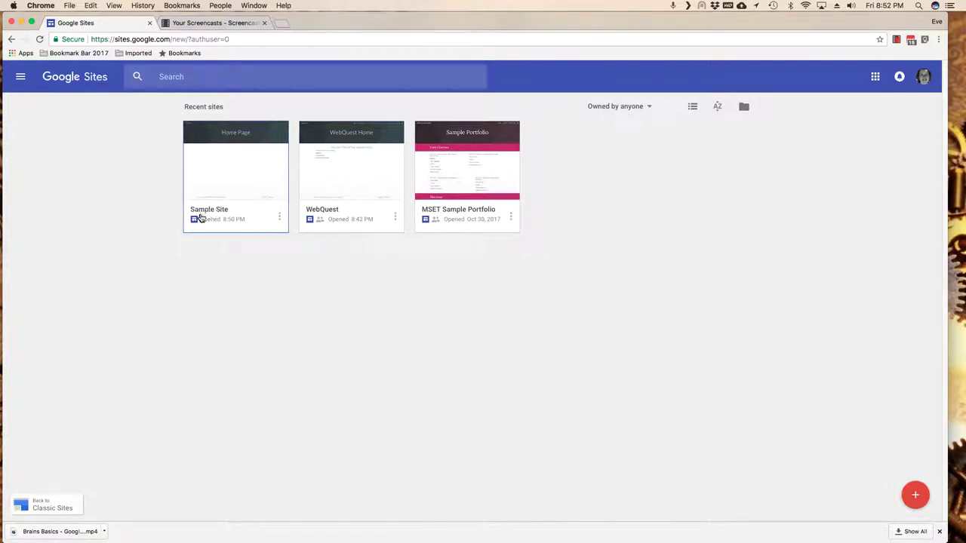
pyautogui.click(226, 173)
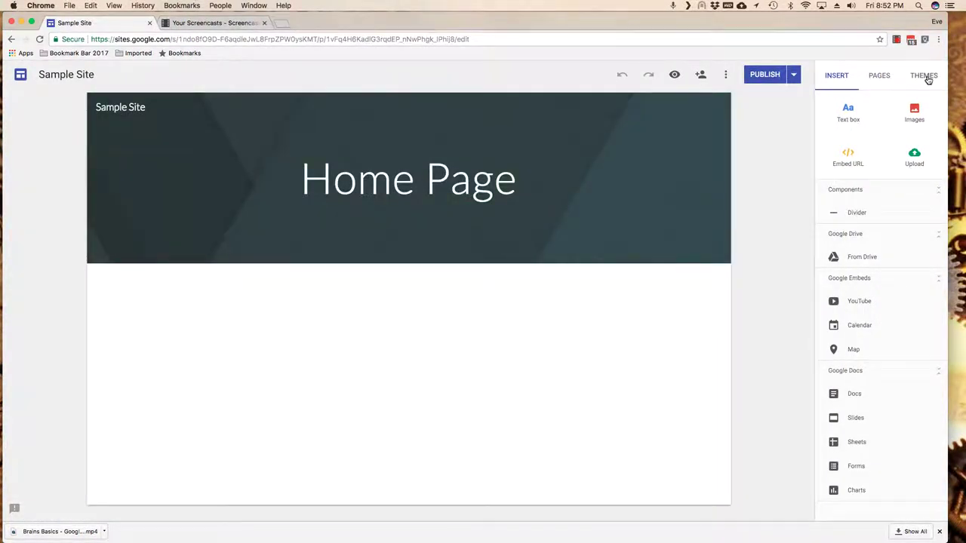
pyautogui.click(880, 77)
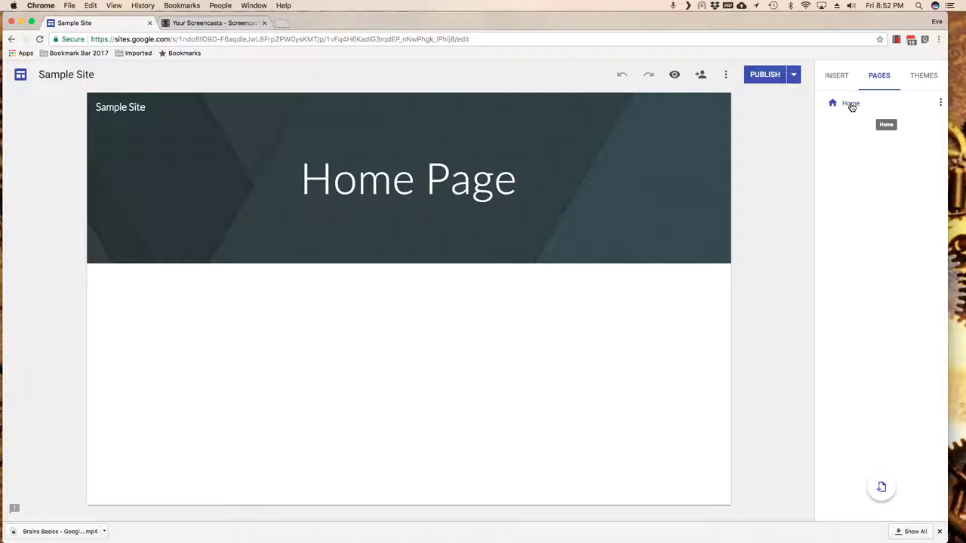
pyautogui.moveTo(301, 190); pyautogui.dragTo(514, 181)
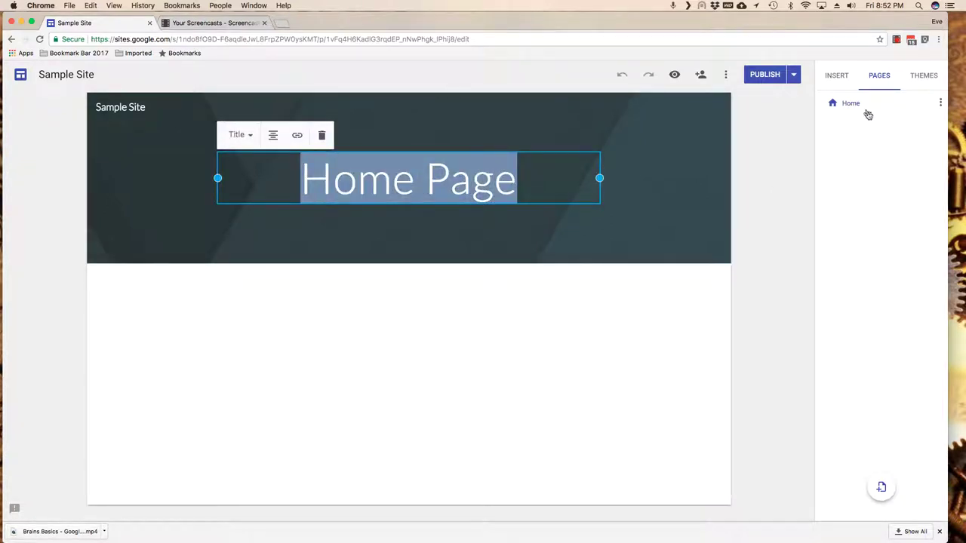
pyautogui.click(869, 224)
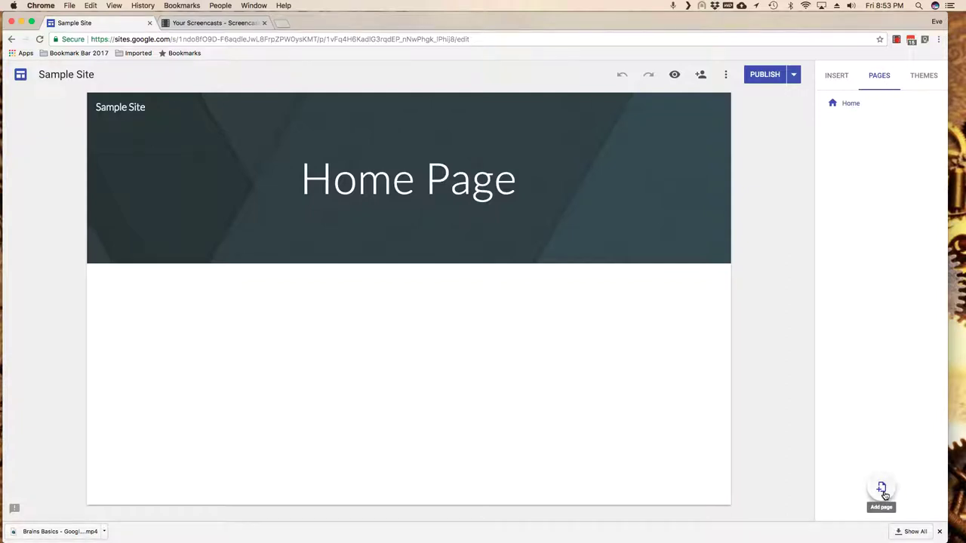
# Create the pages Page One, Page Two and Page Three
pyautogui.click(882, 489)
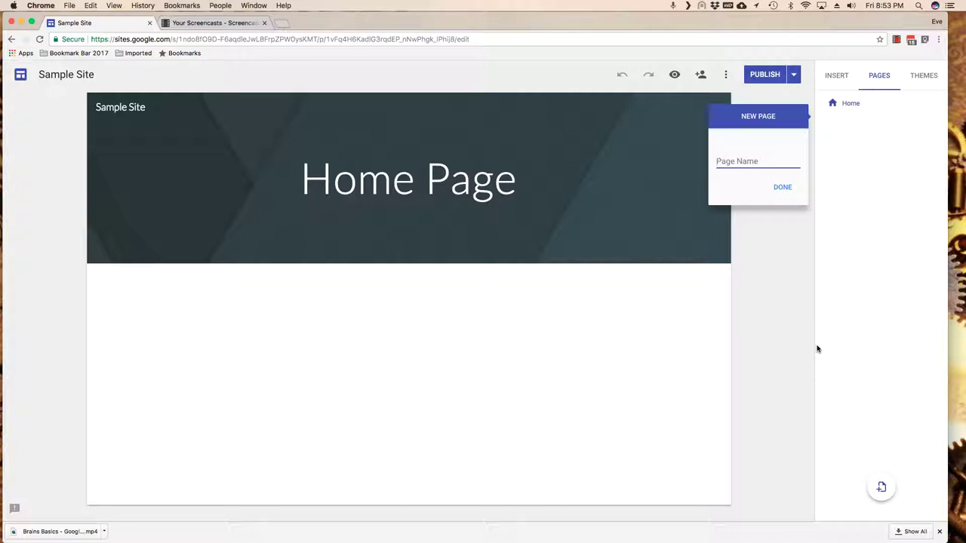
pyautogui.write('Page One')
pyautogui.click(782, 188)
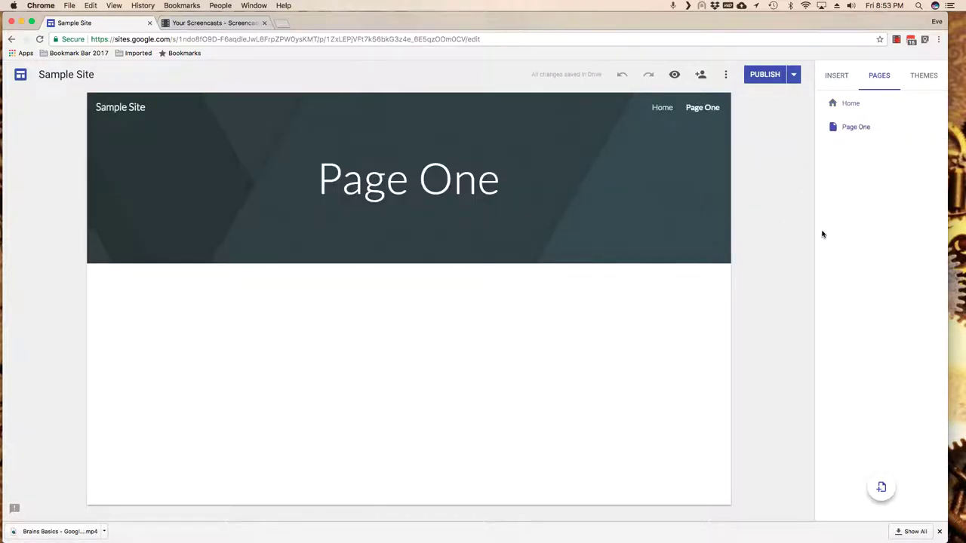
pyautogui.click(881, 490)
pyautogui.write('Page Two')
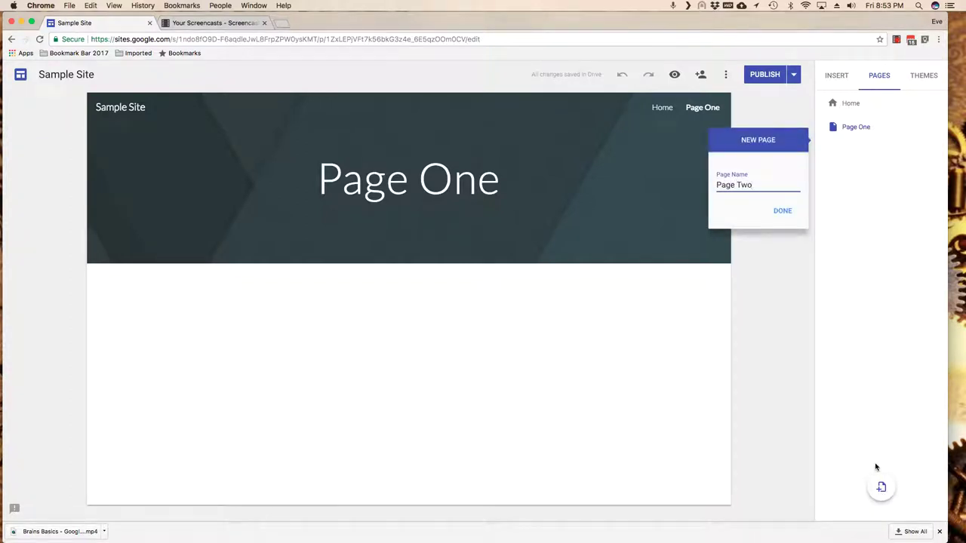
pyautogui.press('Return')
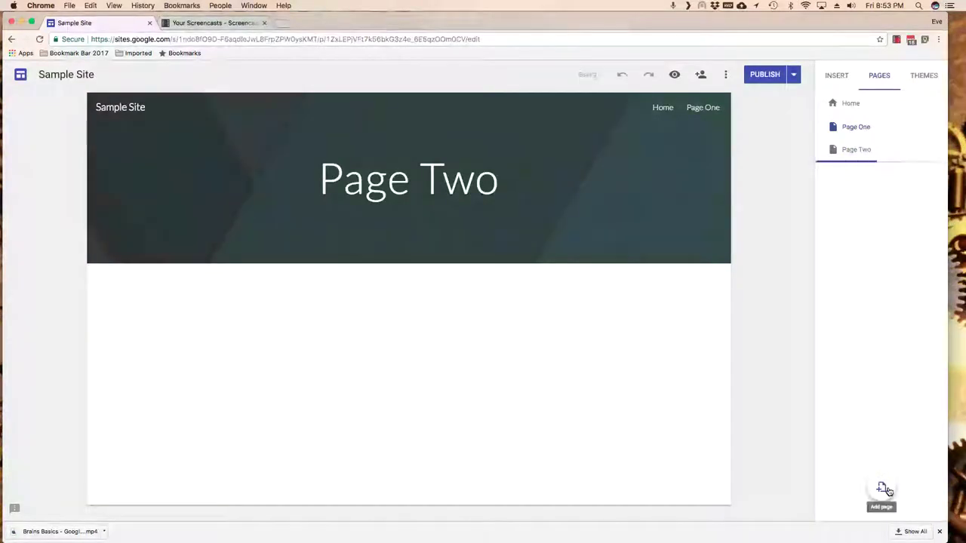
pyautogui.click(883, 489)
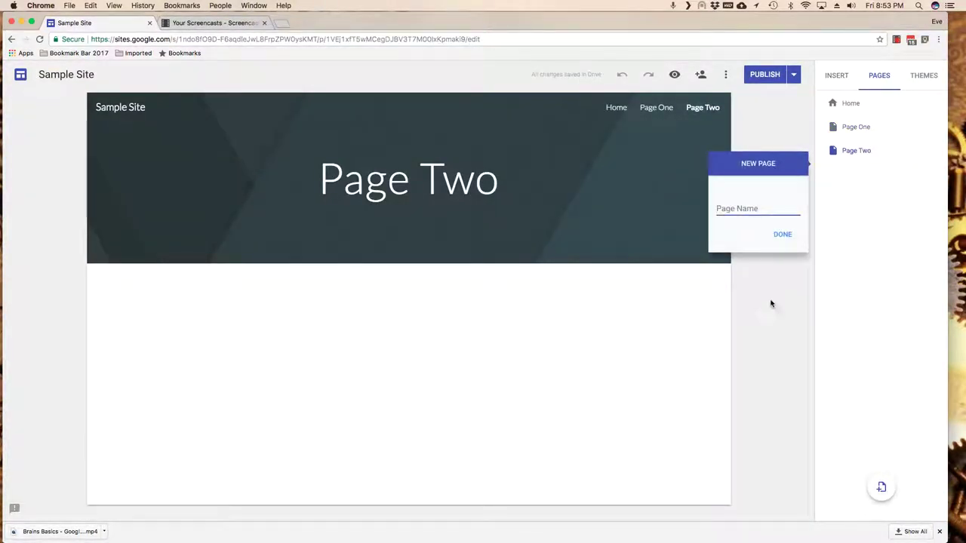
pyautogui.write('Page Th')
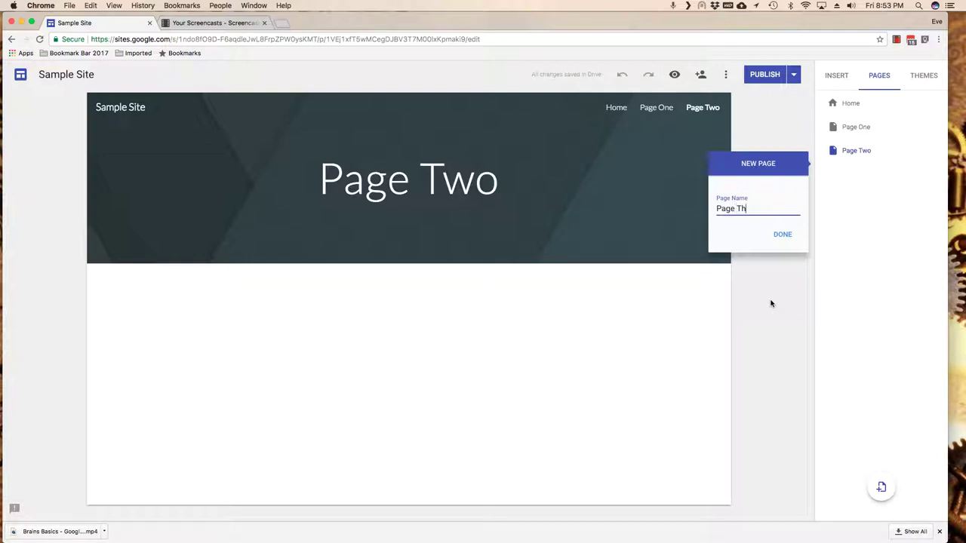
pyautogui.write('ree')
pyautogui.click(782, 234)
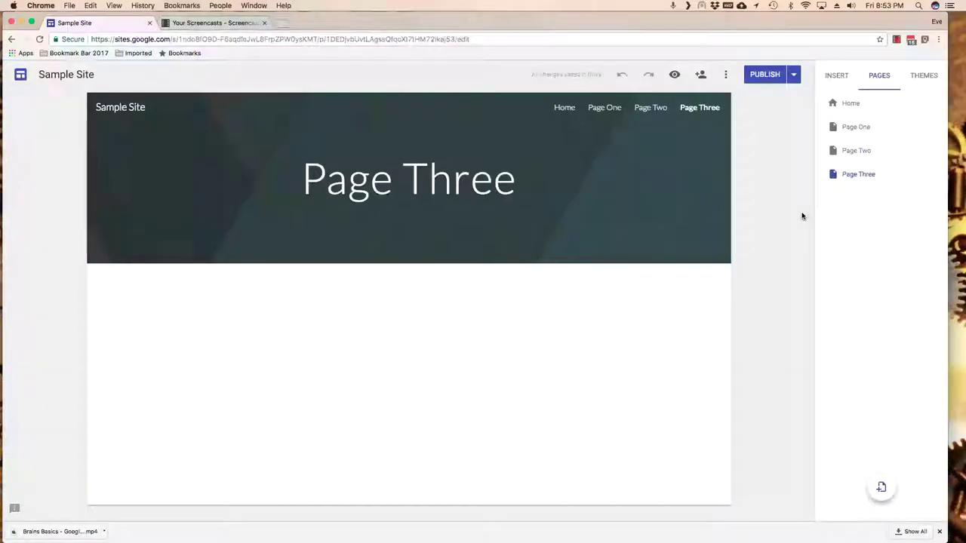
# Publish Sample Site with Home plus Page One, Page Two and Page Three
pyautogui.click(760, 76)
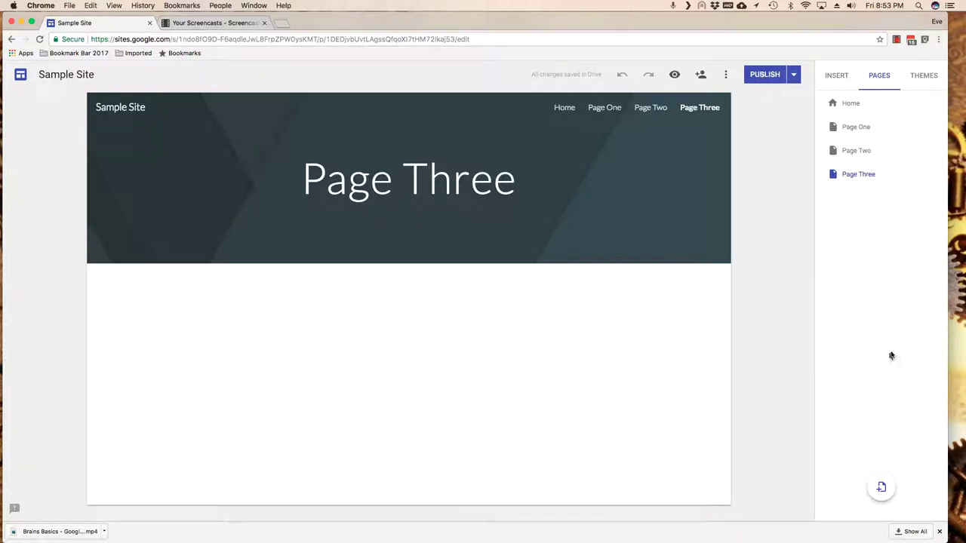
# Add pages named Sub Page 1 and Sub Page 1.2
pyautogui.click(883, 489)
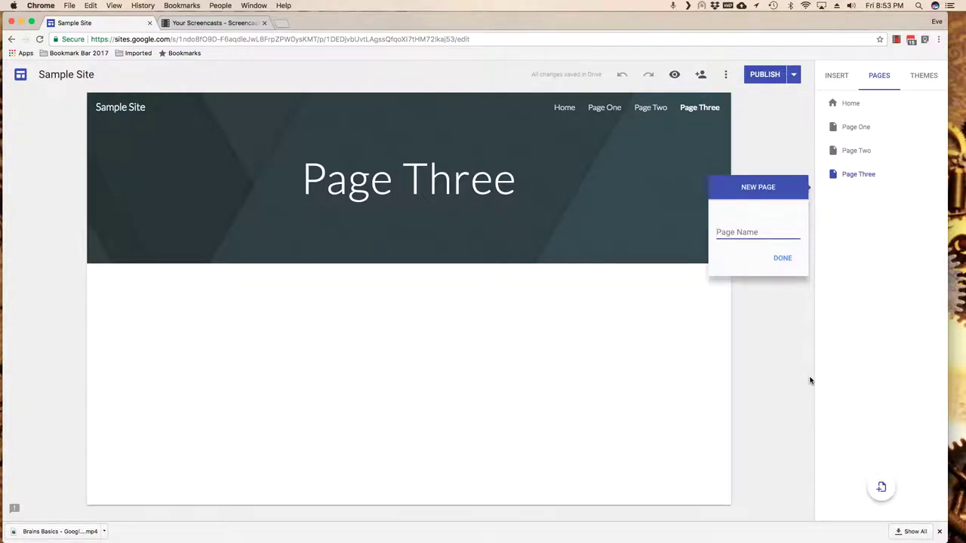
pyautogui.write('Sub Page 1')
pyautogui.press('Return')
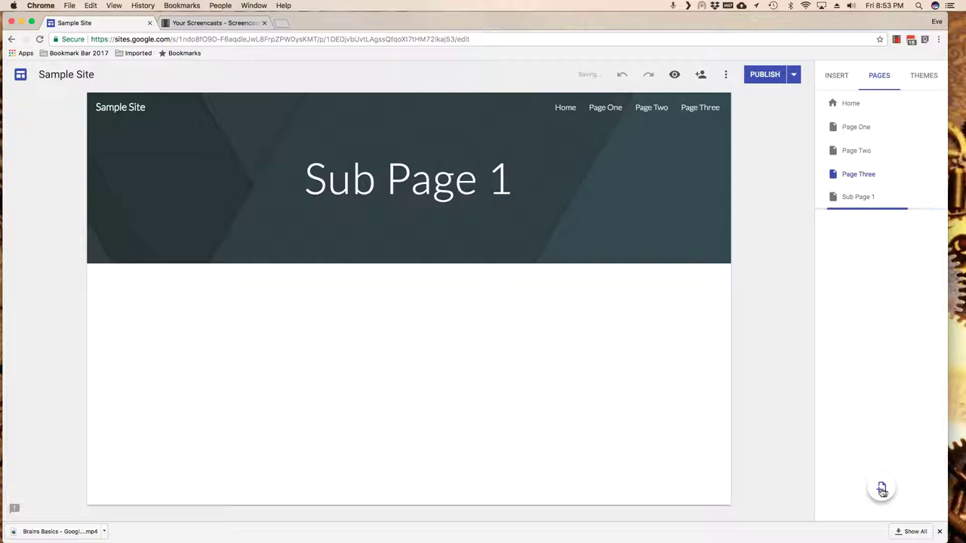
pyautogui.click(884, 489)
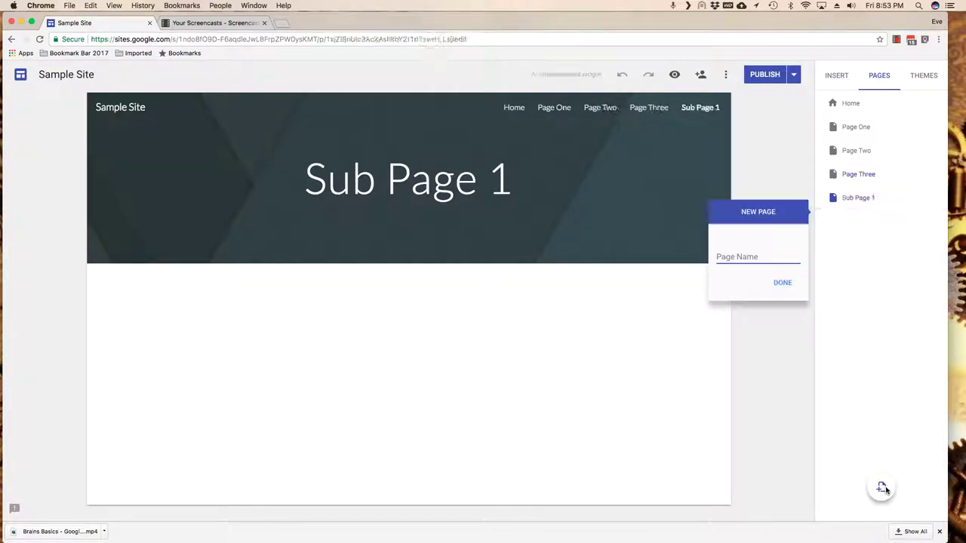
pyautogui.write('Sub Page')
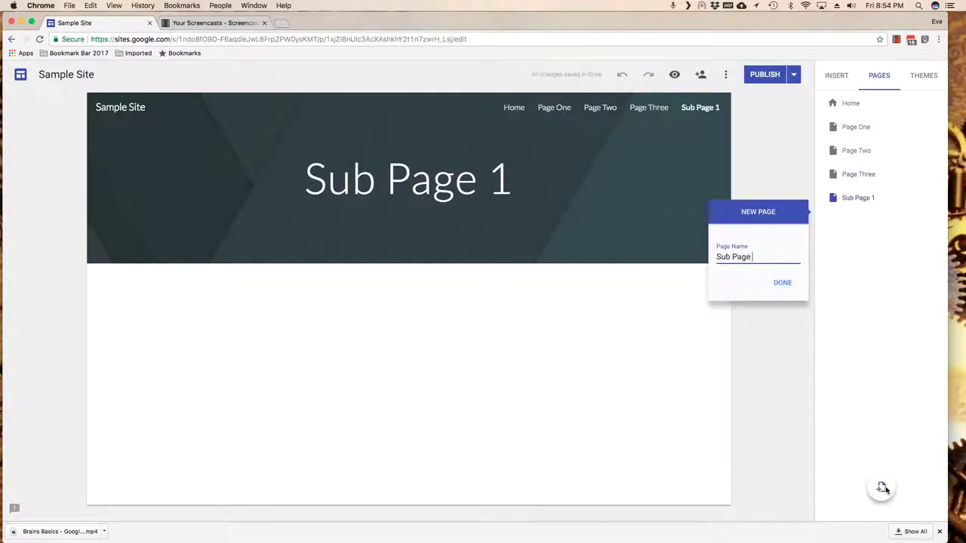
pyautogui.write(' 1.2')
pyautogui.press('Return')
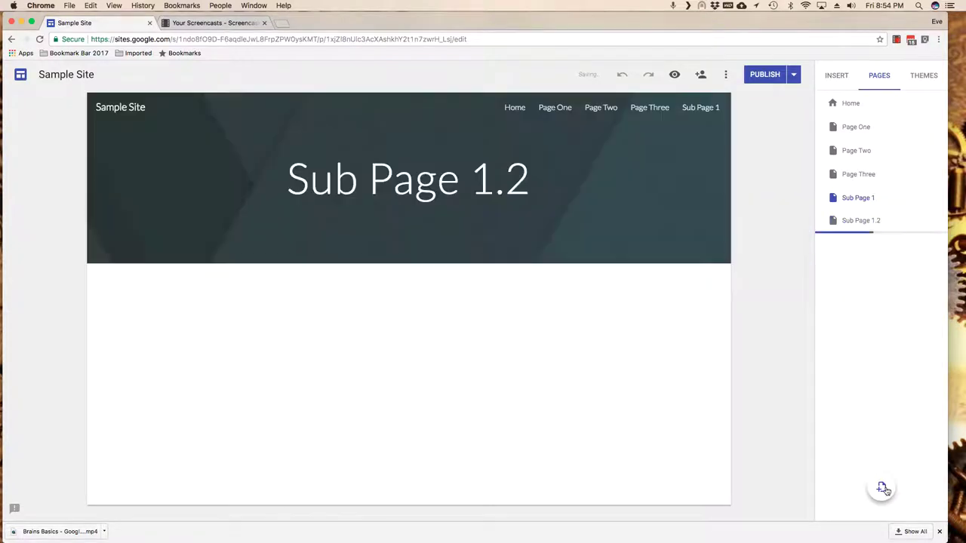
# Discard a stray new page, then add the page Sub Page 2.1
pyautogui.click(883, 489)
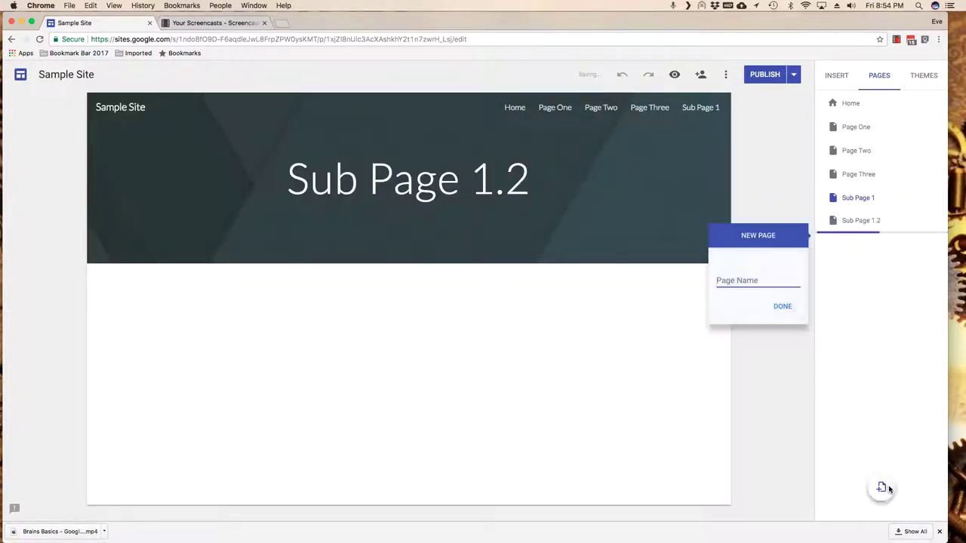
pyautogui.write('Sub')
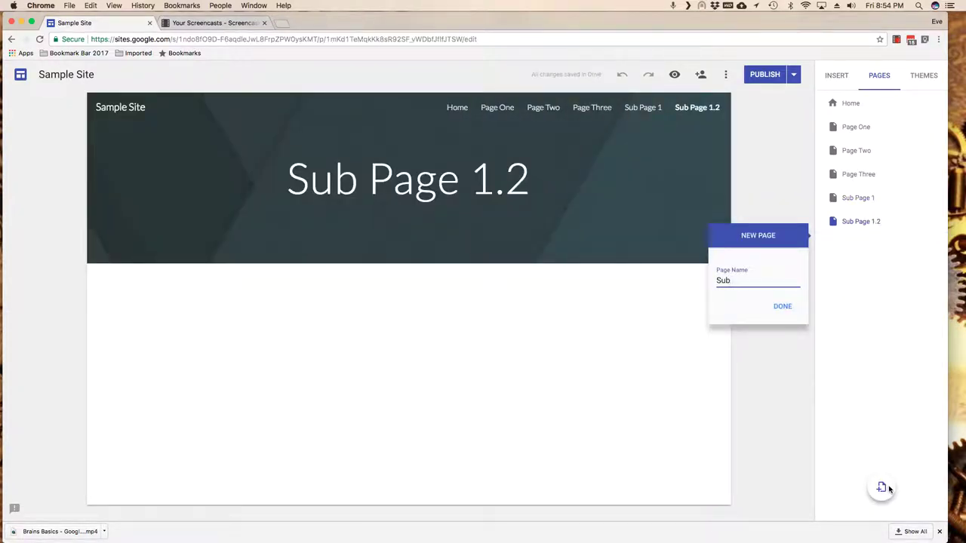
pyautogui.write(' Page 1.3')
pyautogui.press('Return')
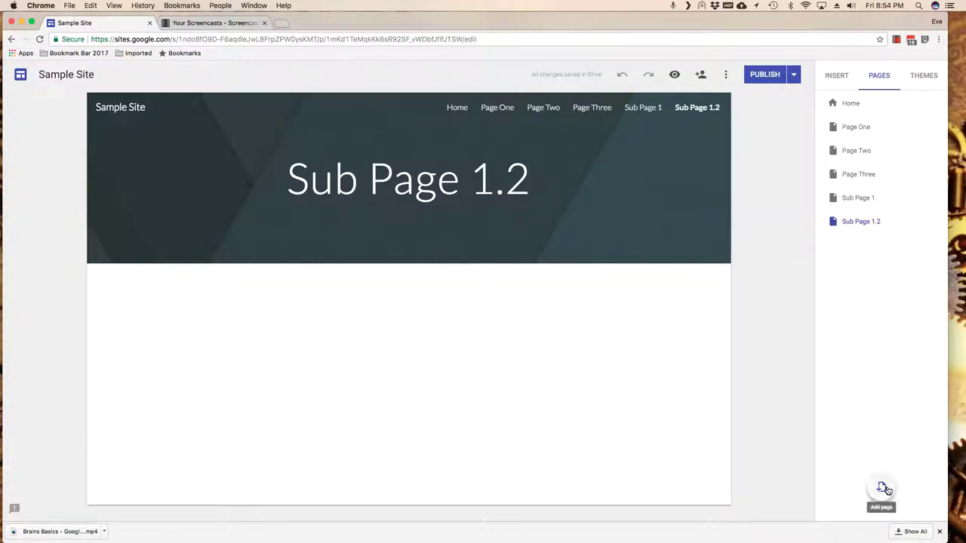
pyautogui.click(884, 489)
pyautogui.write('Pa')
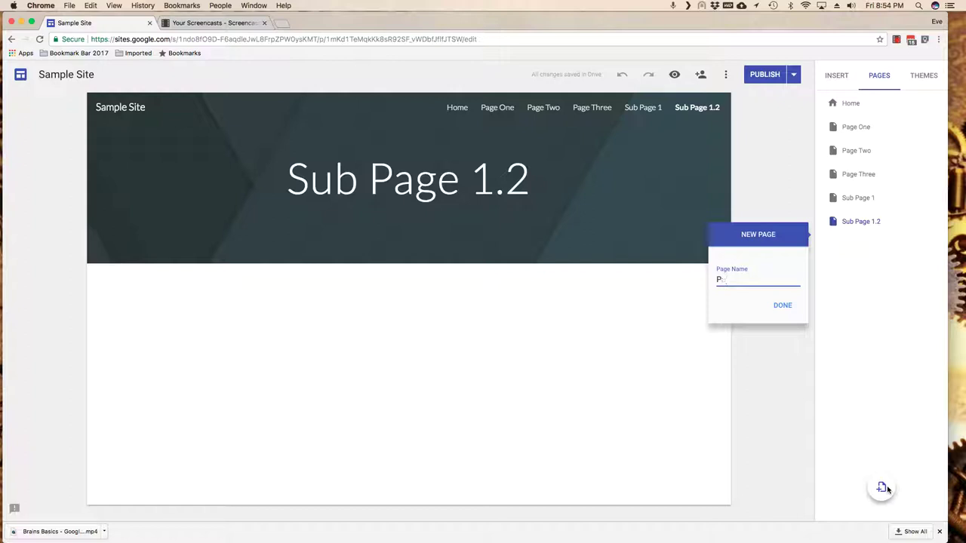
pyautogui.press('BackSpace')
pyautogui.press('BackSpace')
pyautogui.write('Sub')
pyautogui.press('Return')
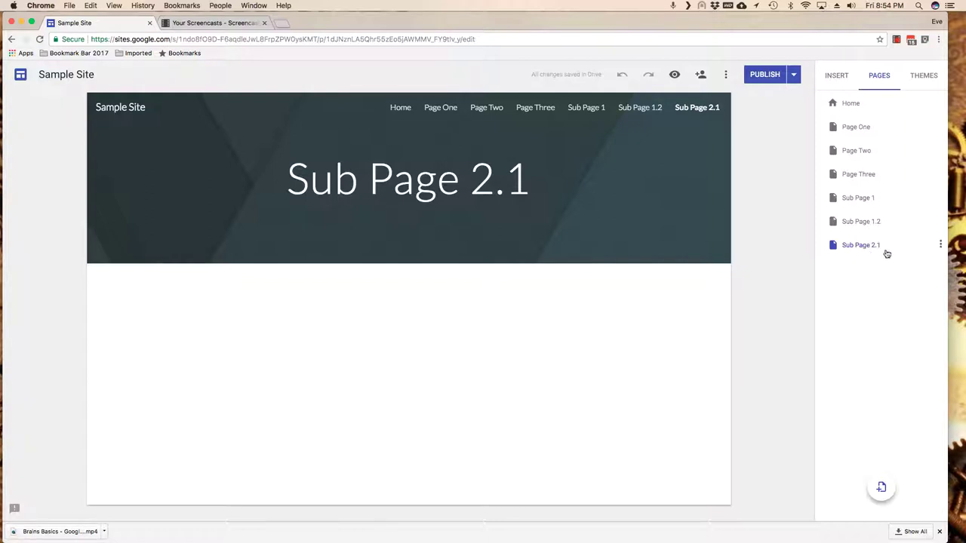
# On Sub Page 1, append '.1' to the header title so it reads 'Sub Page 1.1'
pyautogui.click(862, 199)
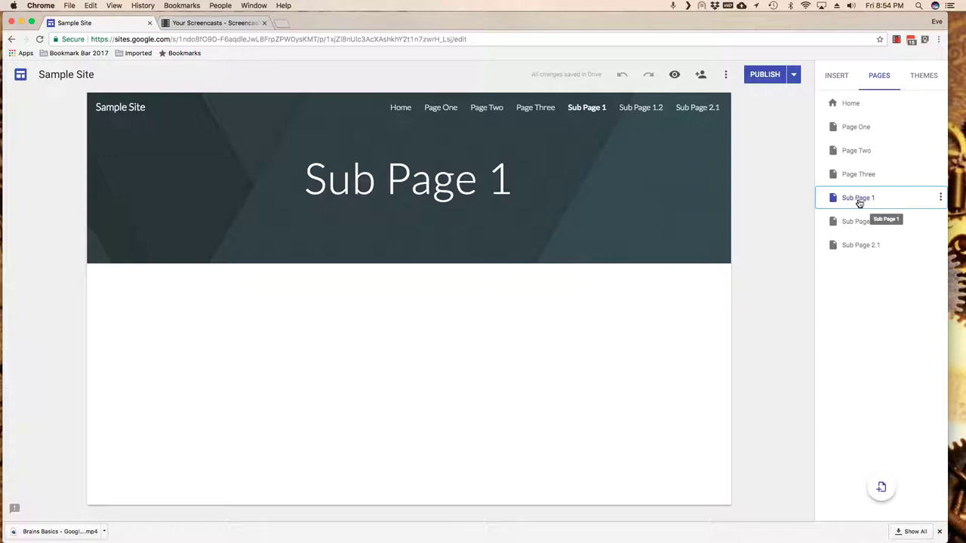
pyautogui.click(651, 113)
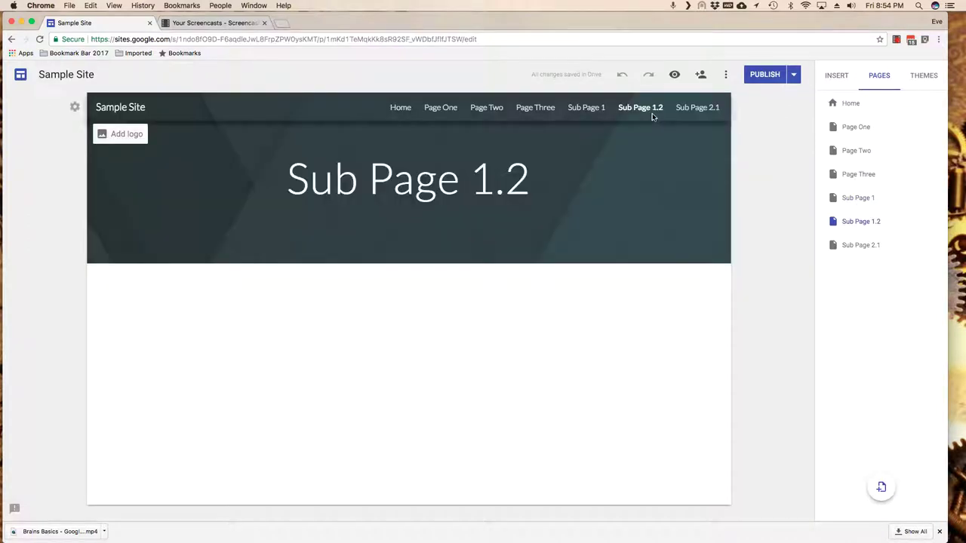
pyautogui.click(588, 110)
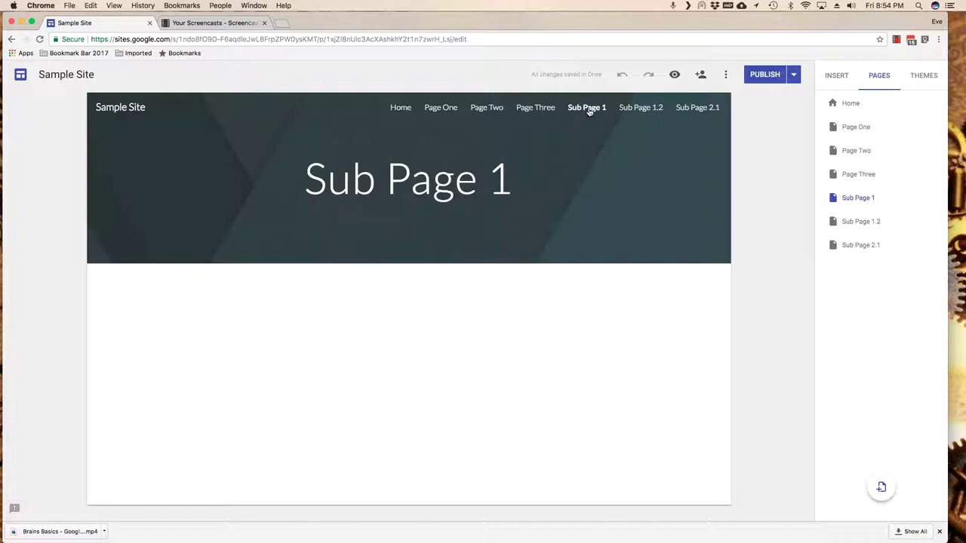
pyautogui.click(518, 169)
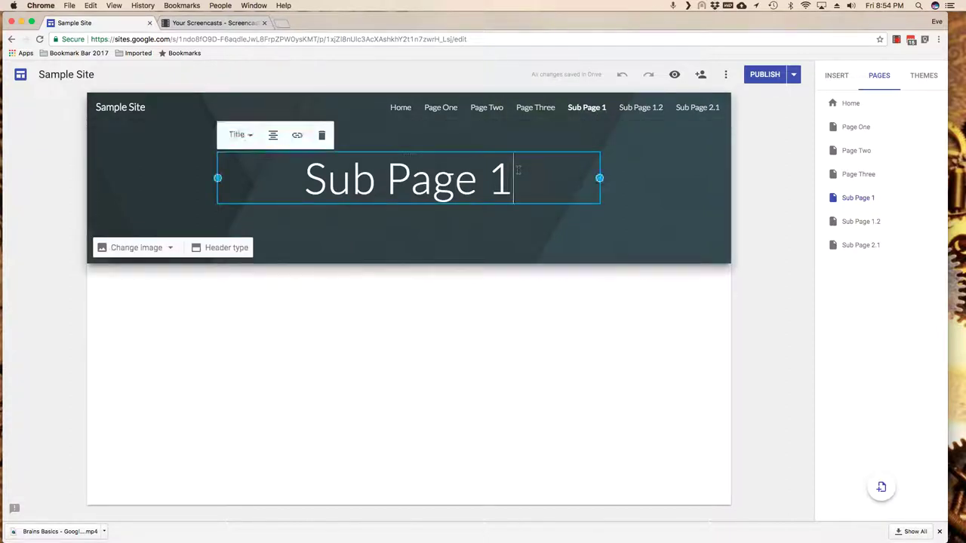
pyautogui.write('.1')
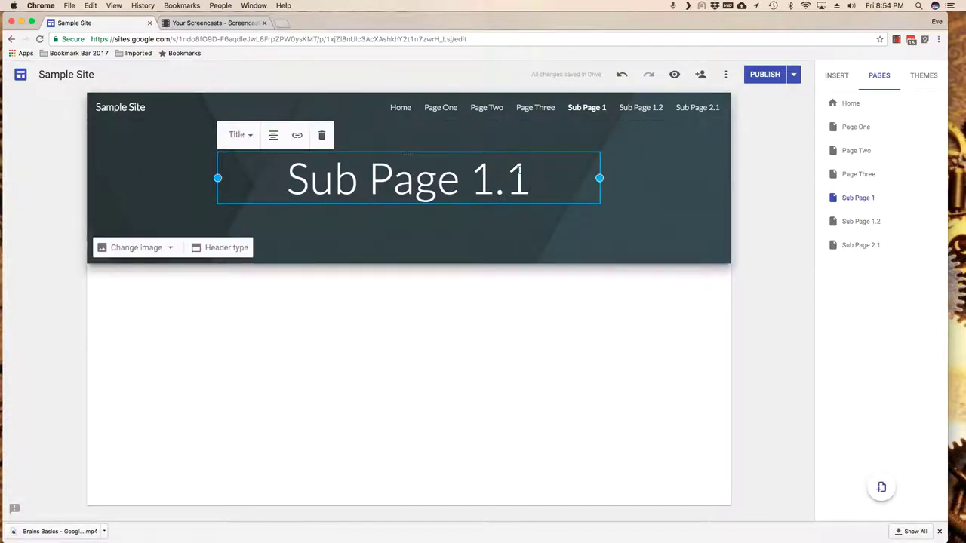
pyautogui.click(525, 263)
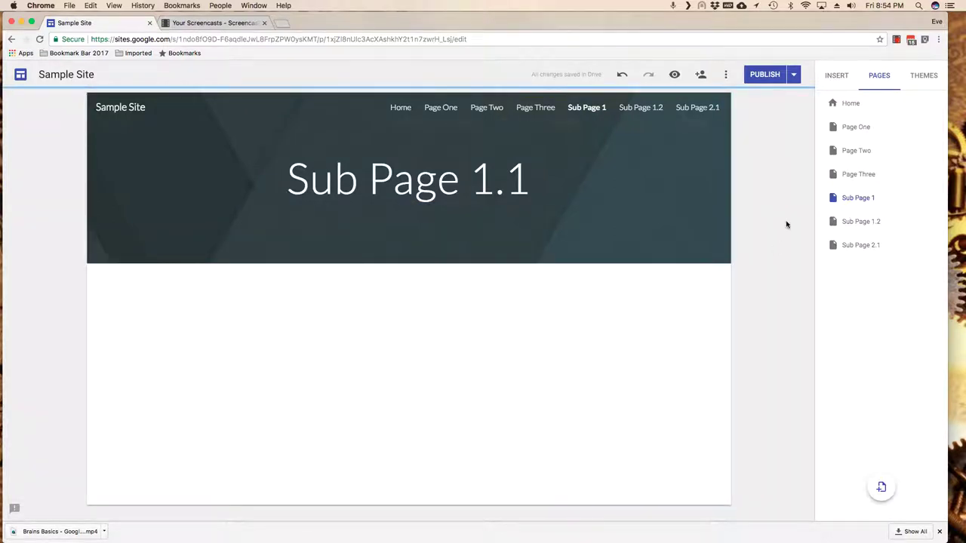
# Switch between pages in the Pages panel to check the new title
pyautogui.click(856, 198)
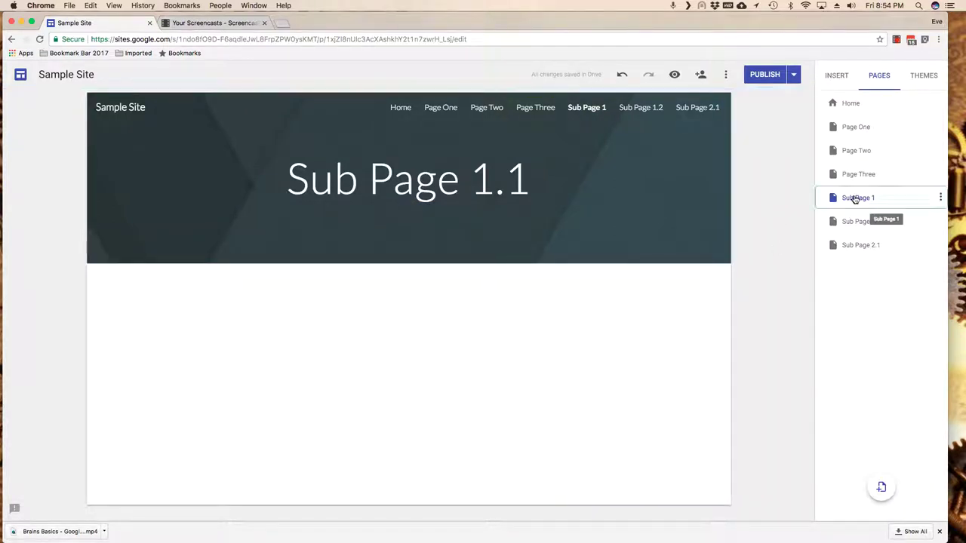
pyautogui.click(852, 176)
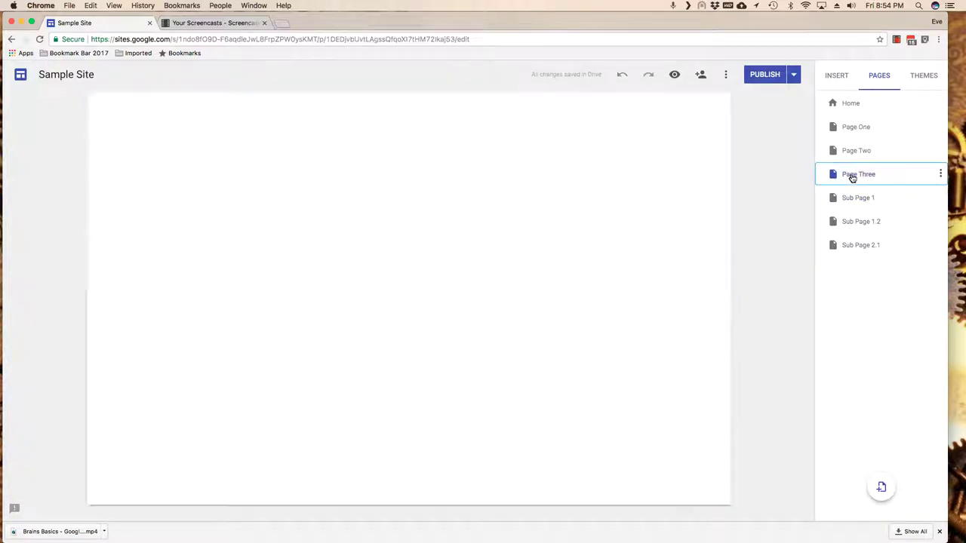
pyautogui.click(853, 200)
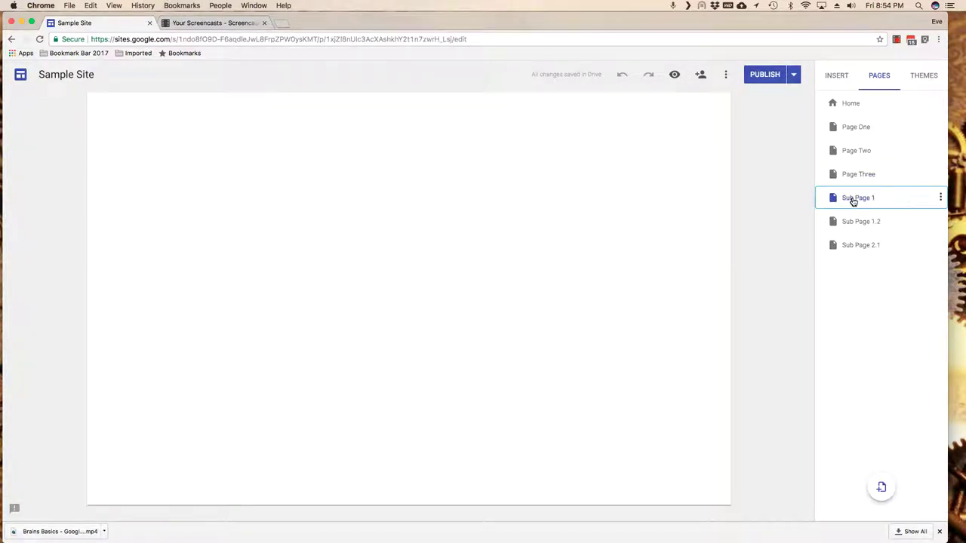
# Reload the editor and rename the Sub Page 1 entry in the Pages list to 'Sub Page 1.1'
pyautogui.rightClick(773, 199)
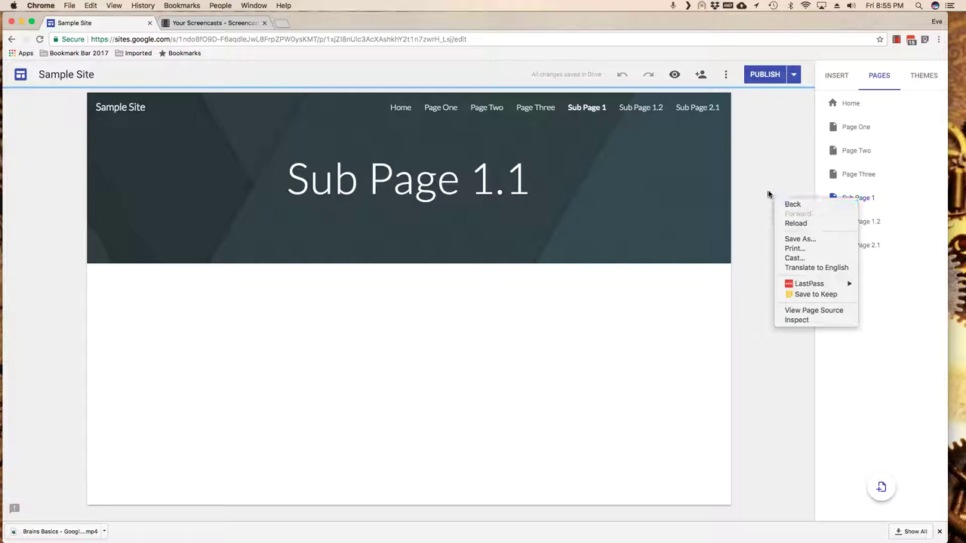
pyautogui.click(796, 223)
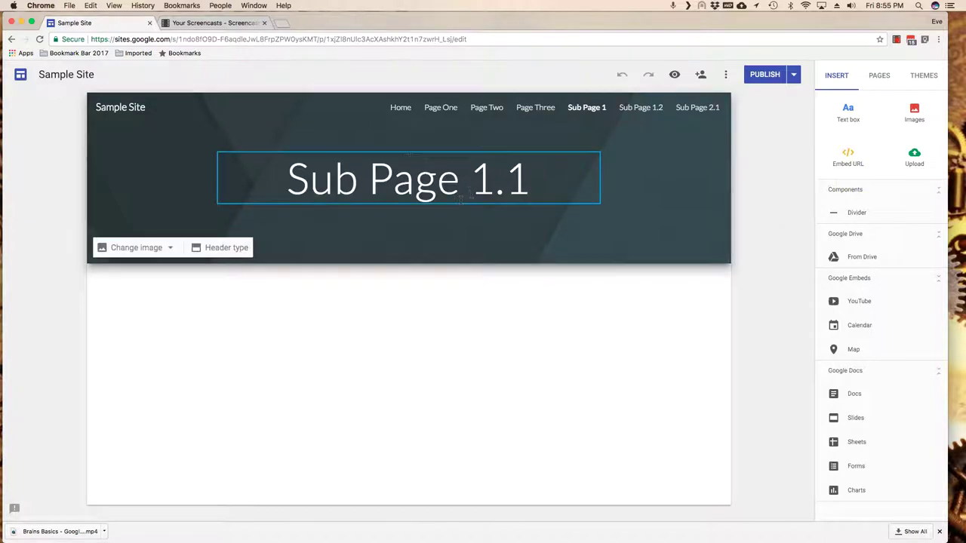
pyautogui.click(539, 179)
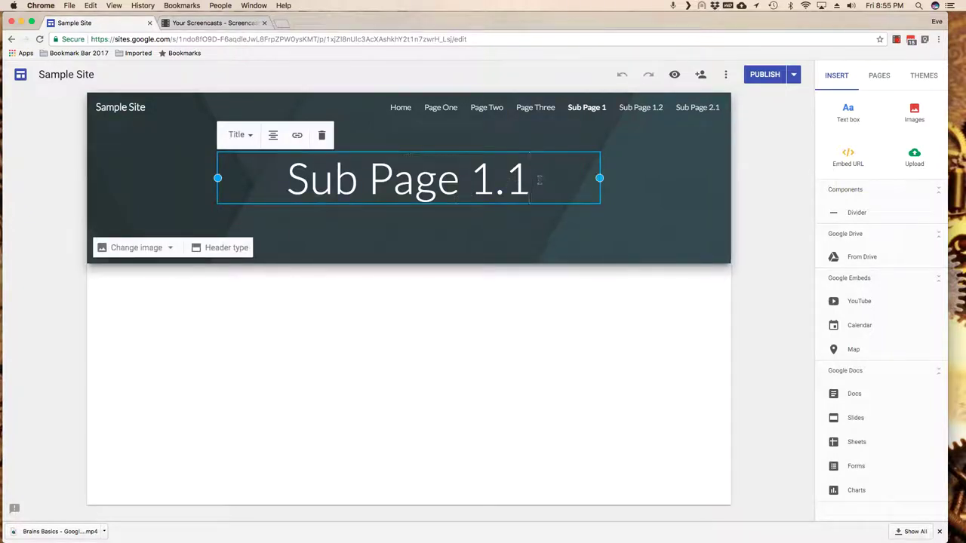
pyautogui.click(881, 76)
pyautogui.click(873, 200)
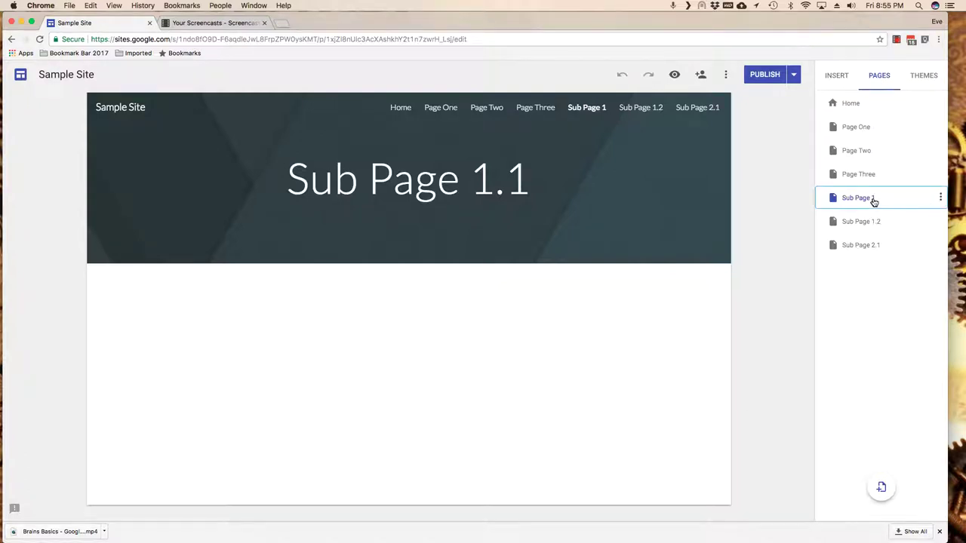
pyautogui.rightClick(873, 200)
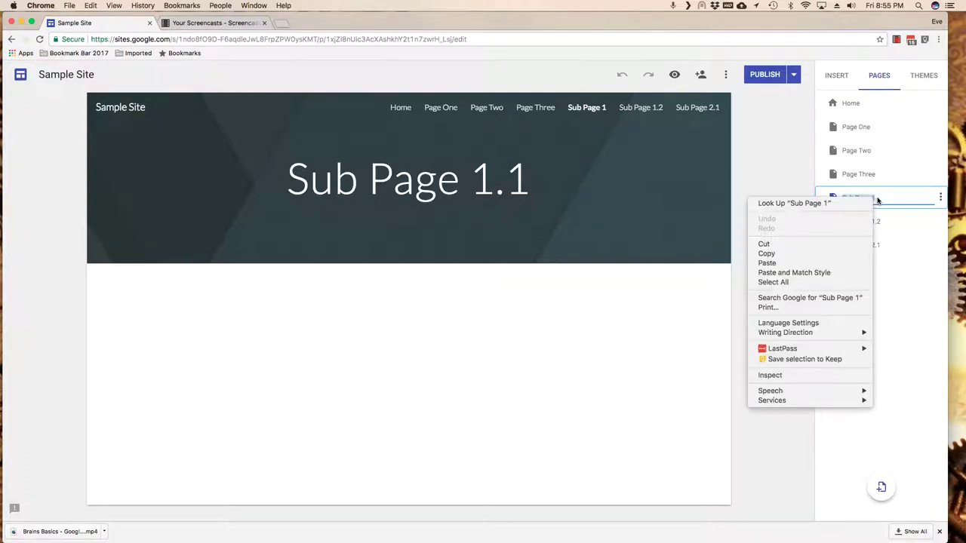
pyautogui.click(881, 200)
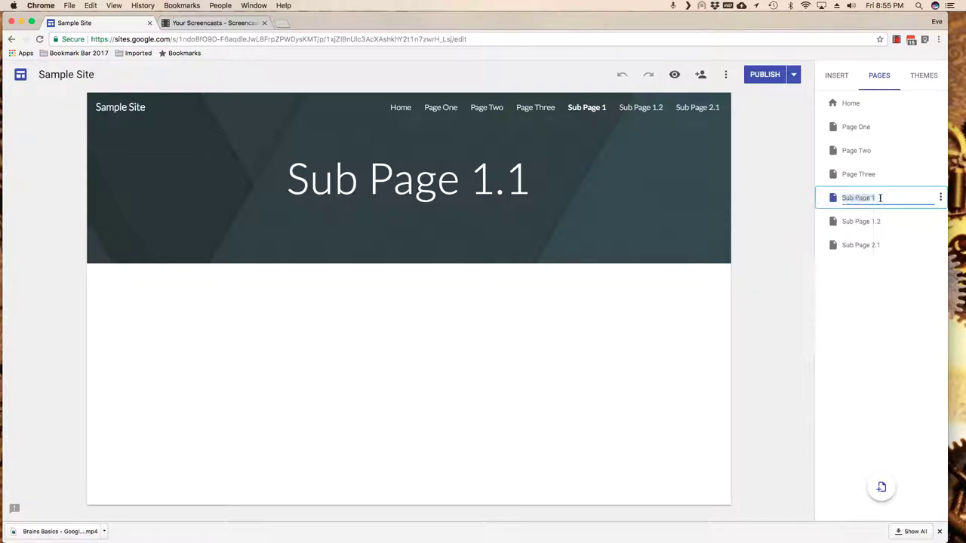
pyautogui.write('.1')
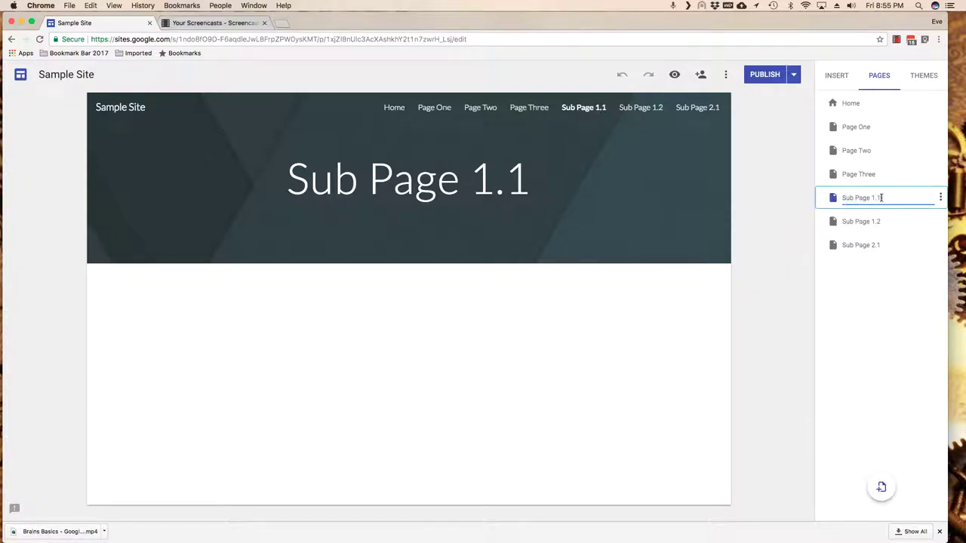
pyautogui.press('Return')
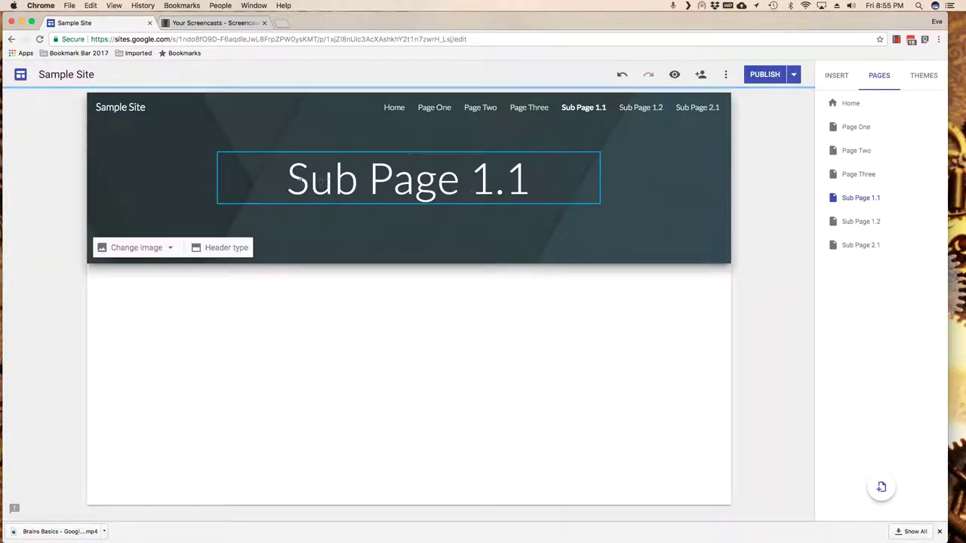
# Select the page title text, then deselect it
pyautogui.moveTo(302, 185); pyautogui.dragTo(532, 181)
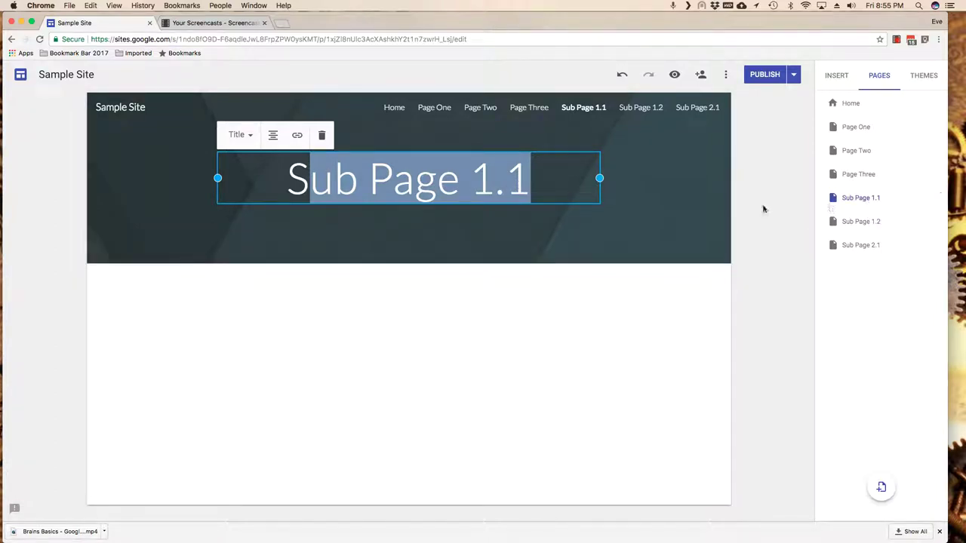
pyautogui.click(792, 204)
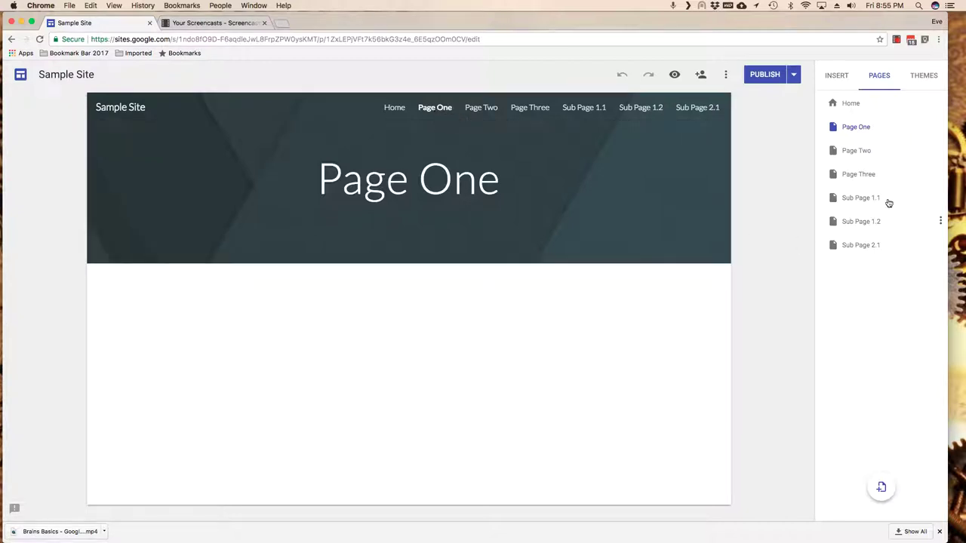
# Drag Sub Page 1.1 under Page One, move Sub Page 1.2 up, and check Page One's drop-down
pyautogui.click(862, 199)
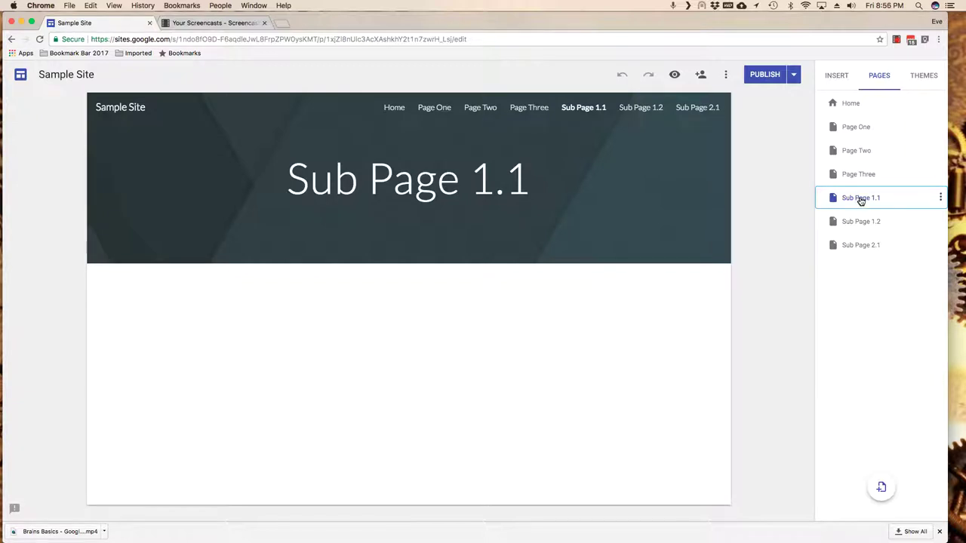
pyautogui.moveTo(858, 189); pyautogui.dragTo(858, 132)
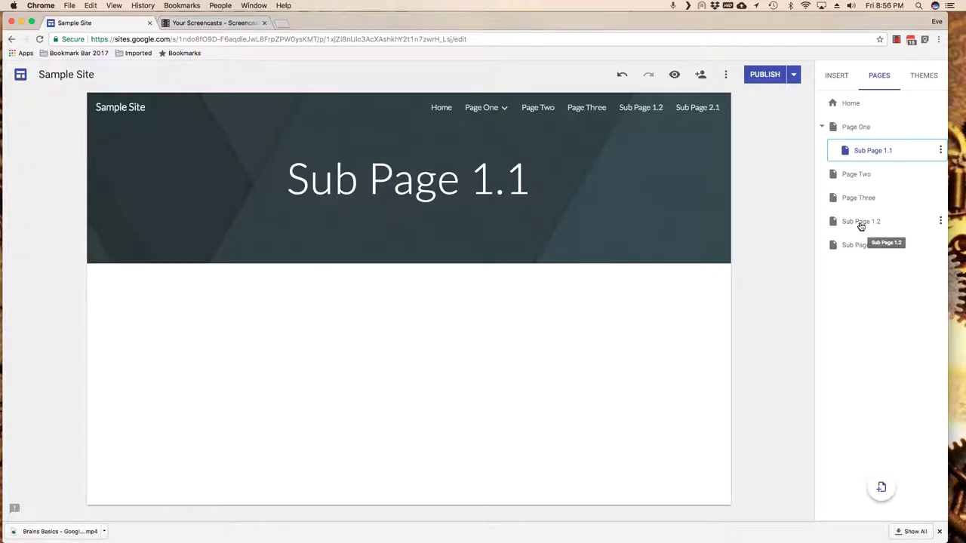
pyautogui.moveTo(861, 225); pyautogui.dragTo(856, 123)
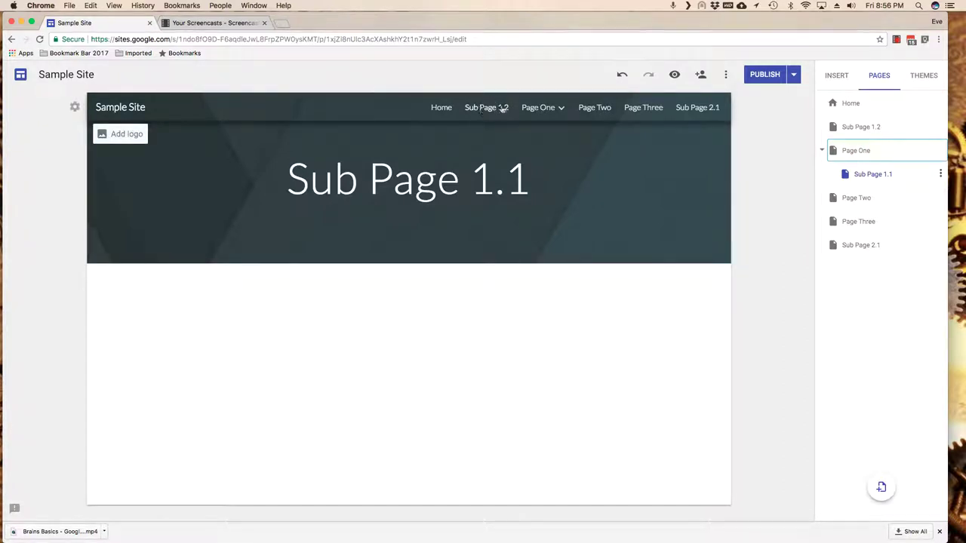
pyautogui.click(559, 108)
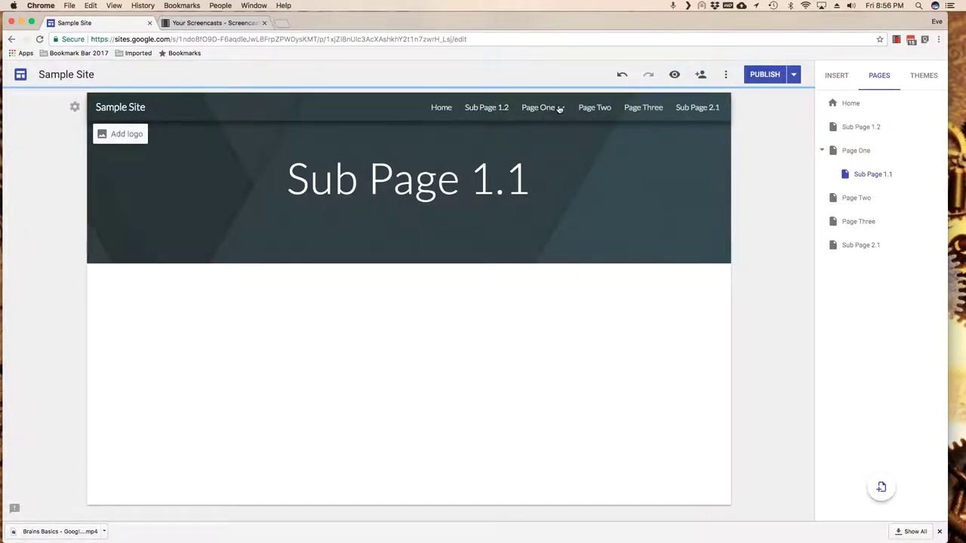
pyautogui.moveTo(563, 118)
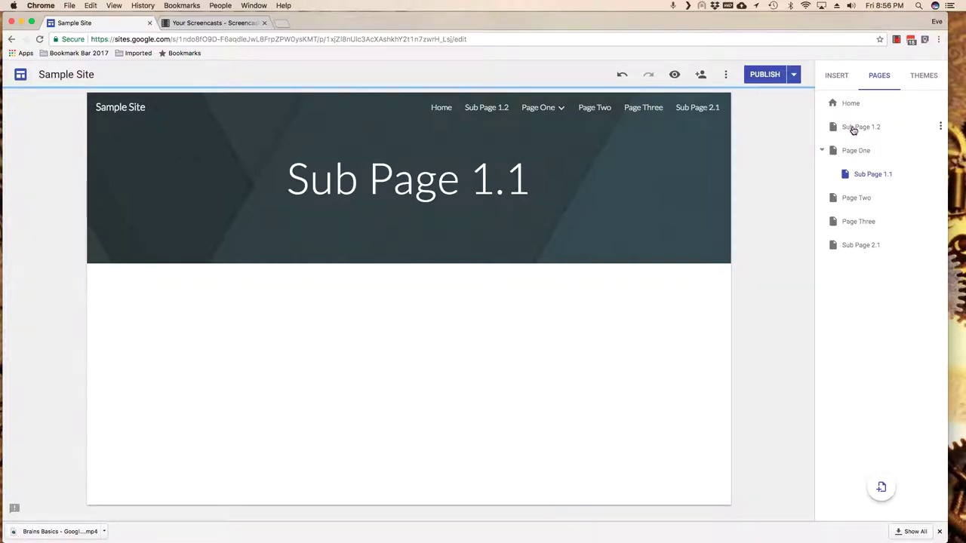
# Nest Sub Page 1.2 under Page One, ordered below Sub Page 1.1
pyautogui.moveTo(853, 128); pyautogui.dragTo(860, 153)
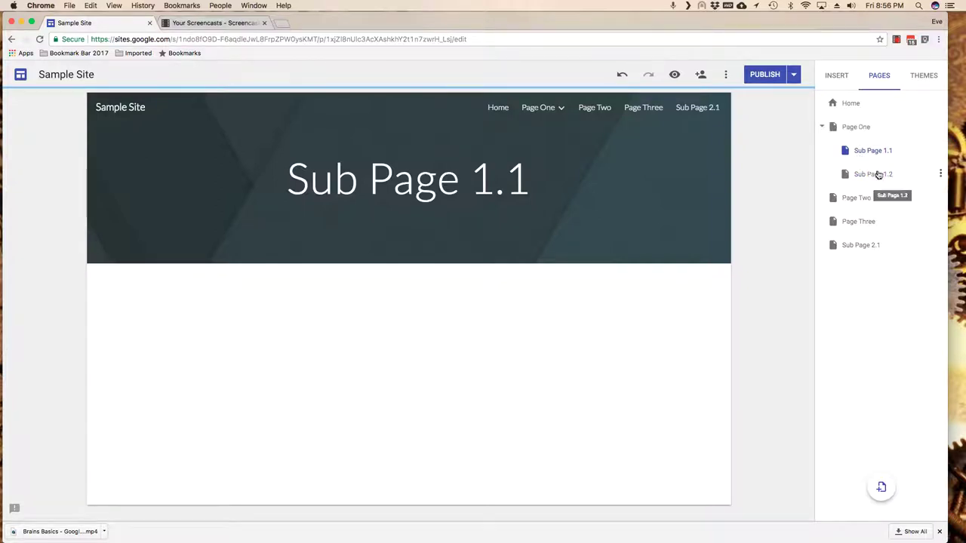
pyautogui.moveTo(878, 173); pyautogui.dragTo(876, 144)
pyautogui.moveTo(876, 178); pyautogui.dragTo(871, 148)
# Nest Sub Page 2.1 under Page Two
pyautogui.click(861, 247)
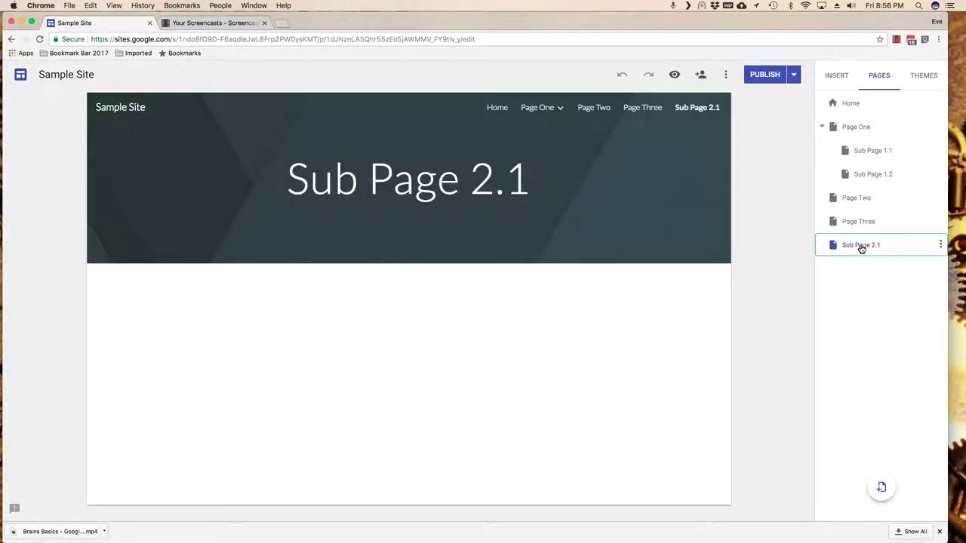
pyautogui.moveTo(861, 247); pyautogui.dragTo(862, 201)
pyautogui.moveTo(612, 114)
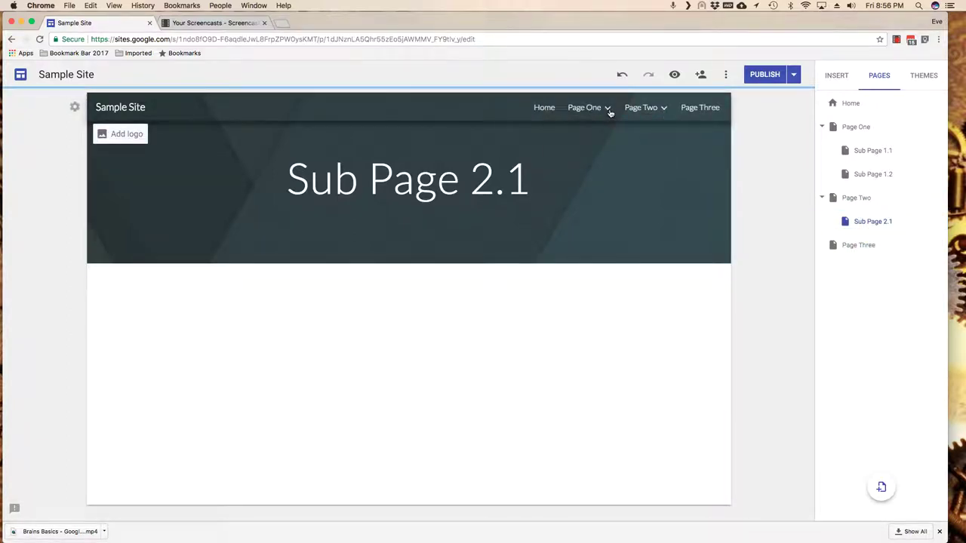
# Use Page One's navigation drop-down to visit Sub Page 1.1, then Sub Page 1.2
pyautogui.click(585, 109)
pyautogui.moveTo(614, 108)
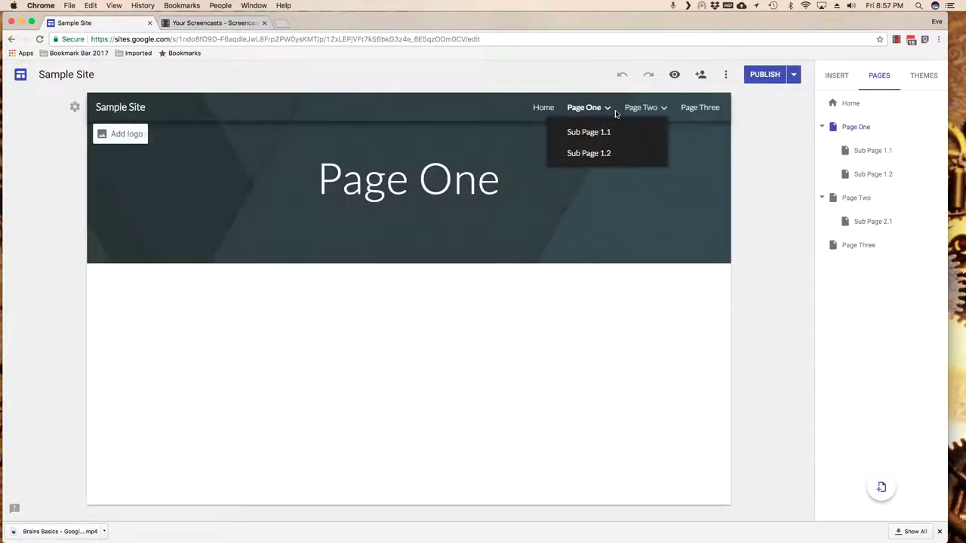
pyautogui.click(606, 134)
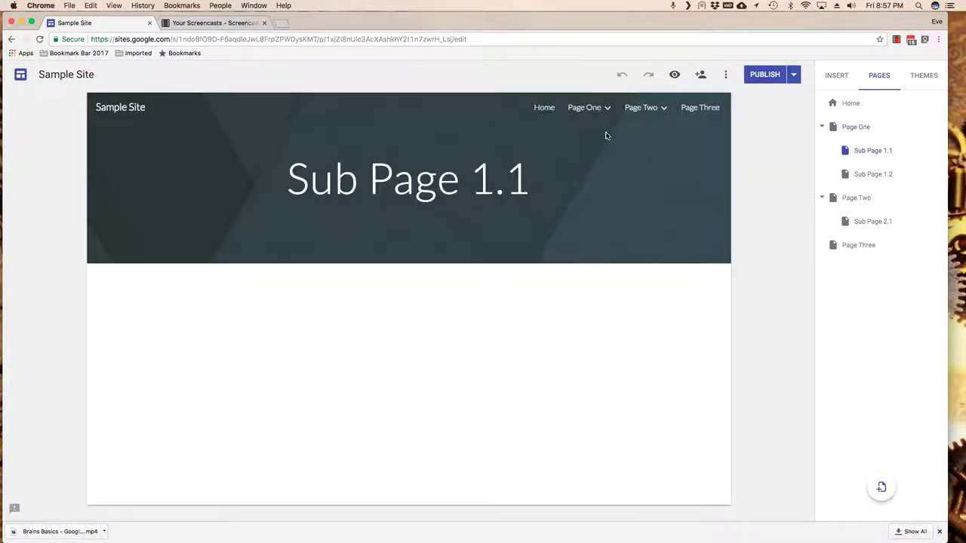
pyautogui.click(600, 155)
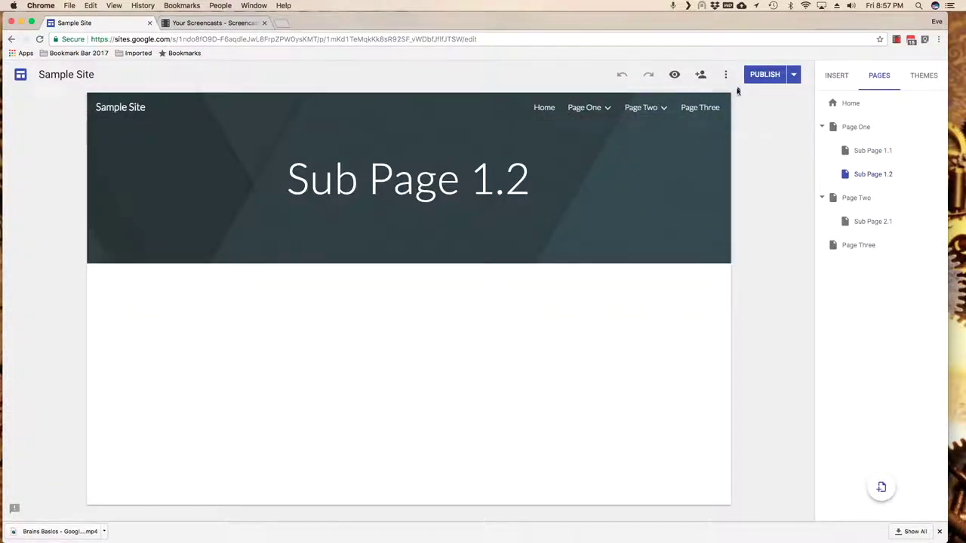
# Publish the site so the nested Page One and Page Two menus go live
pyautogui.click(754, 75)
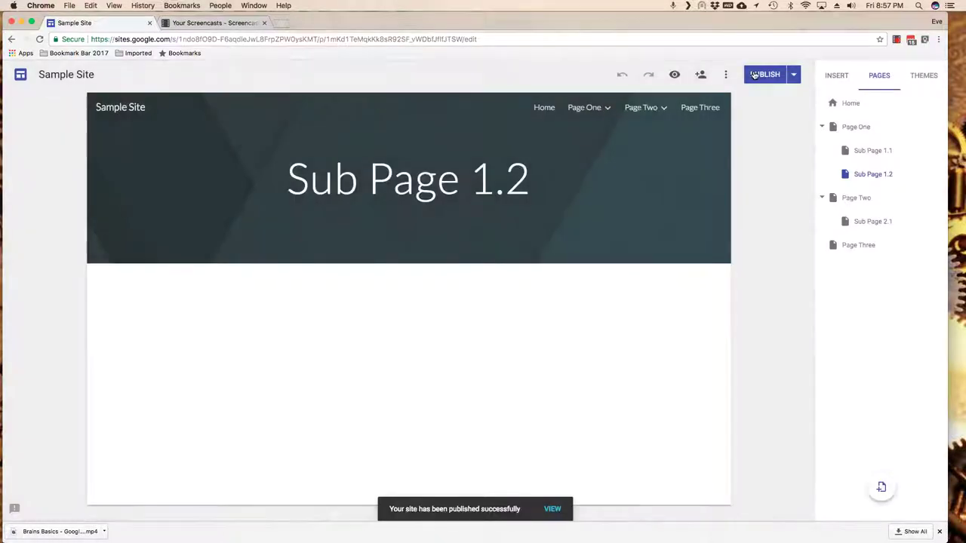